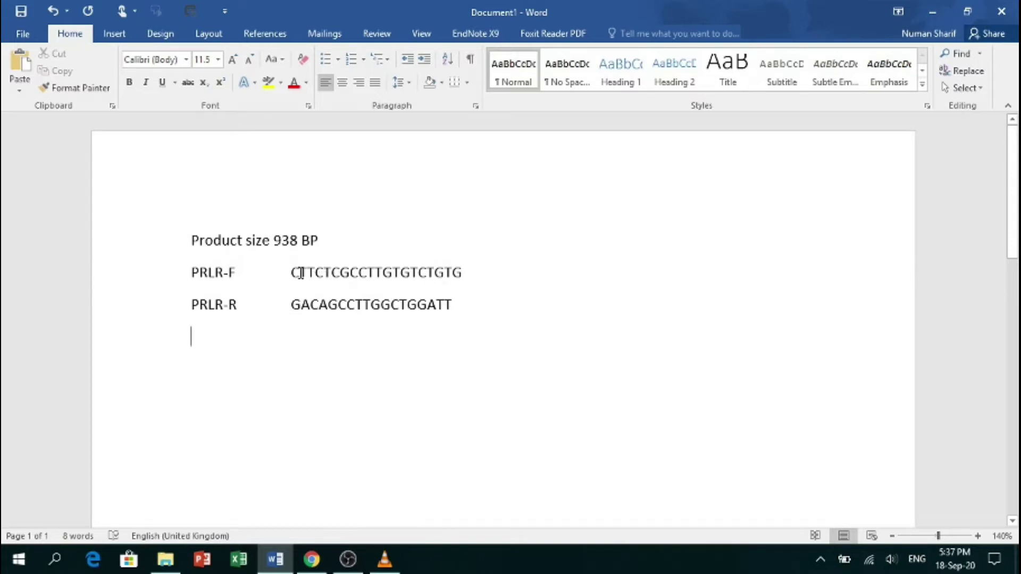
# Review the PRLR-F primer sequence and the 938 product size in the Word notes
pyautogui.moveTo(299, 273); pyautogui.dragTo(380, 270)
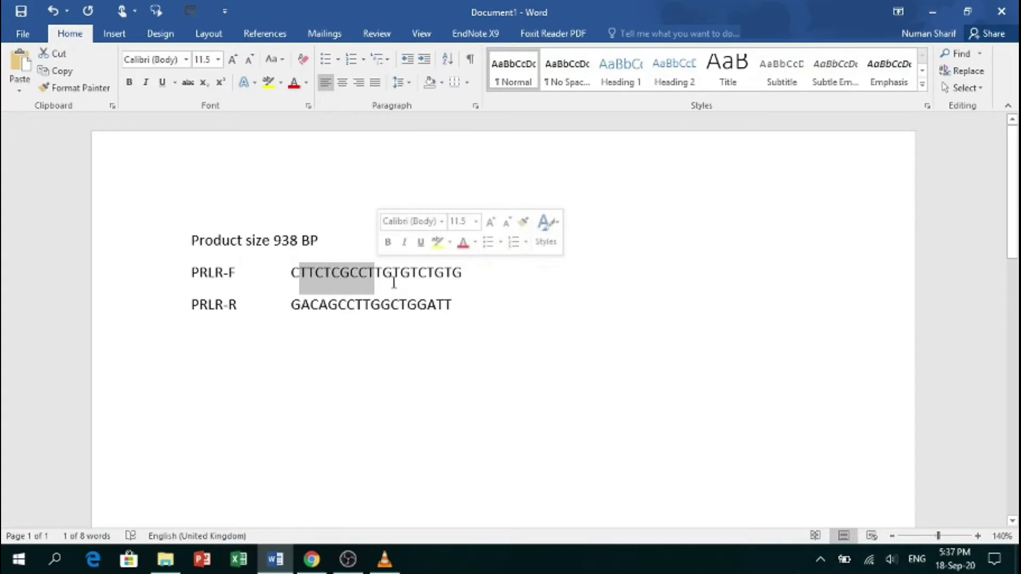
pyautogui.click(394, 283)
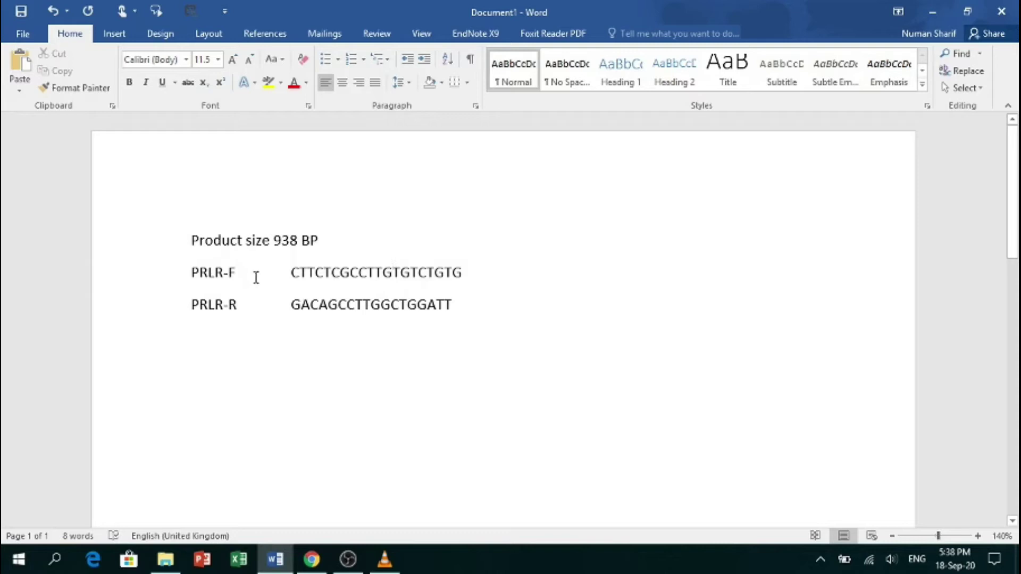
pyautogui.click(275, 242)
pyautogui.moveTo(274, 242); pyautogui.dragTo(301, 243)
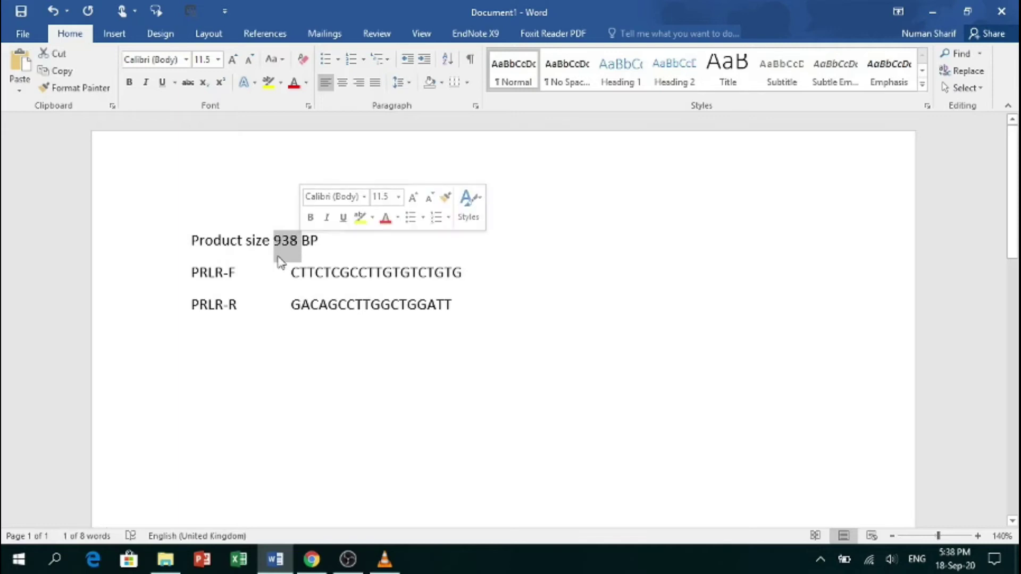
pyautogui.click(280, 252)
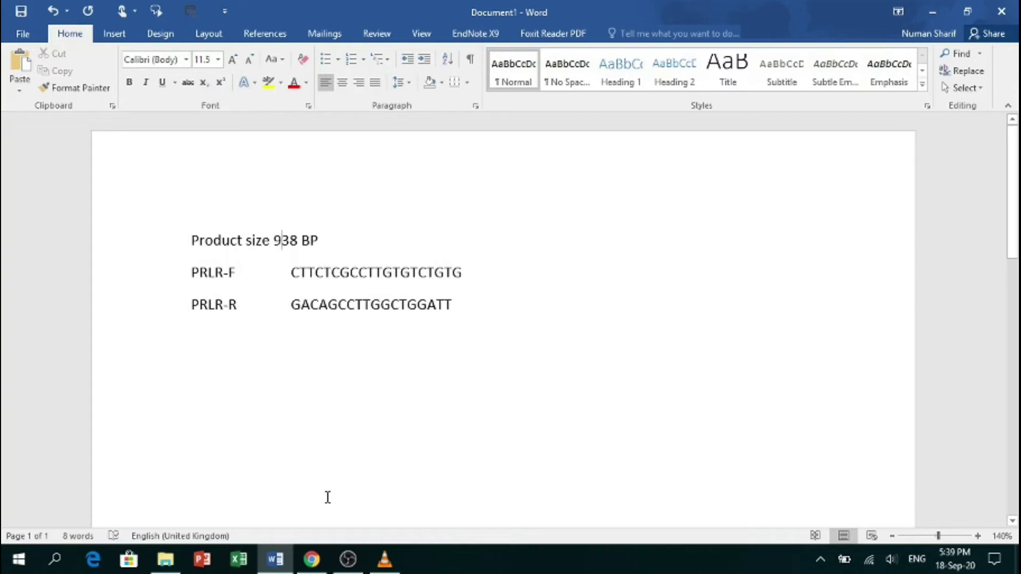
# Search 'primer blast ncbi' in Chrome and open the NCBI Primer-BLAST tool page
pyautogui.click(318, 557)
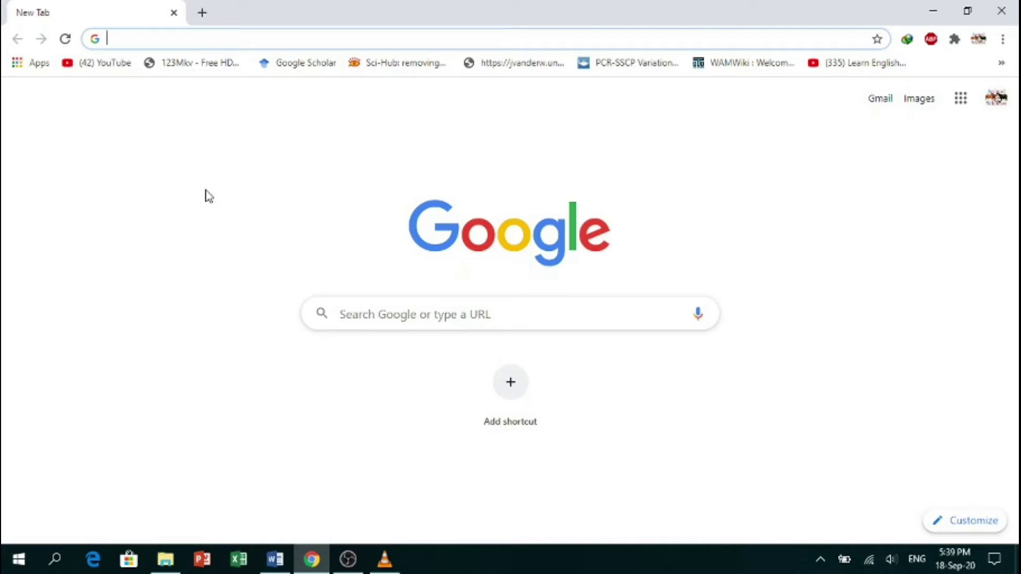
pyautogui.write('primer blast ncbi')
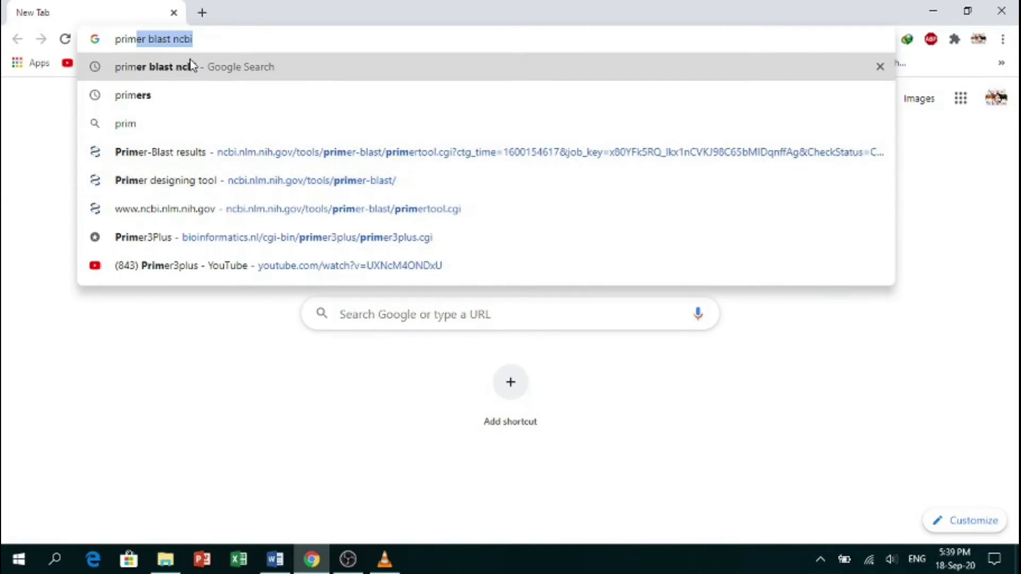
pyautogui.click(199, 68)
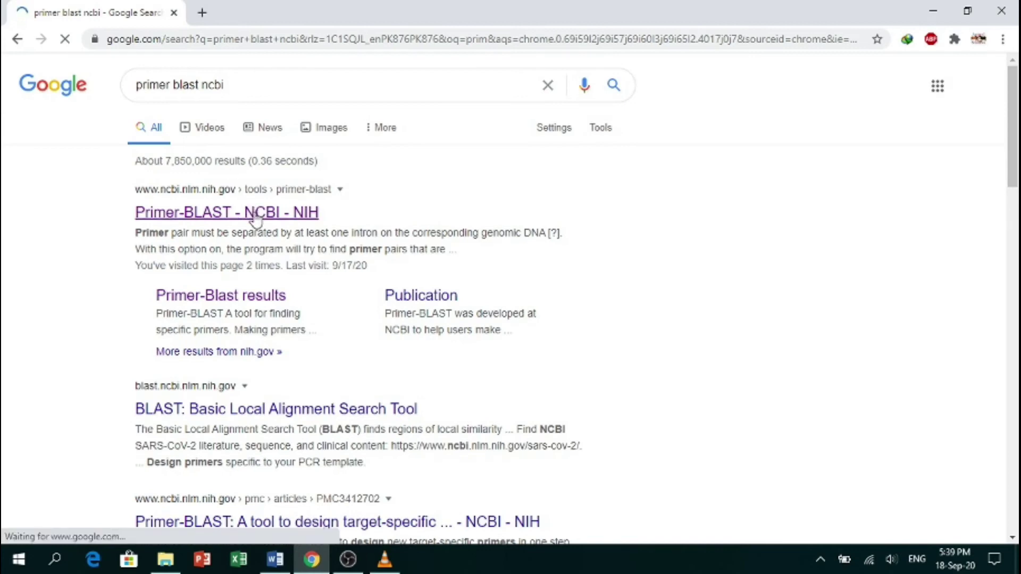
pyautogui.click(254, 215)
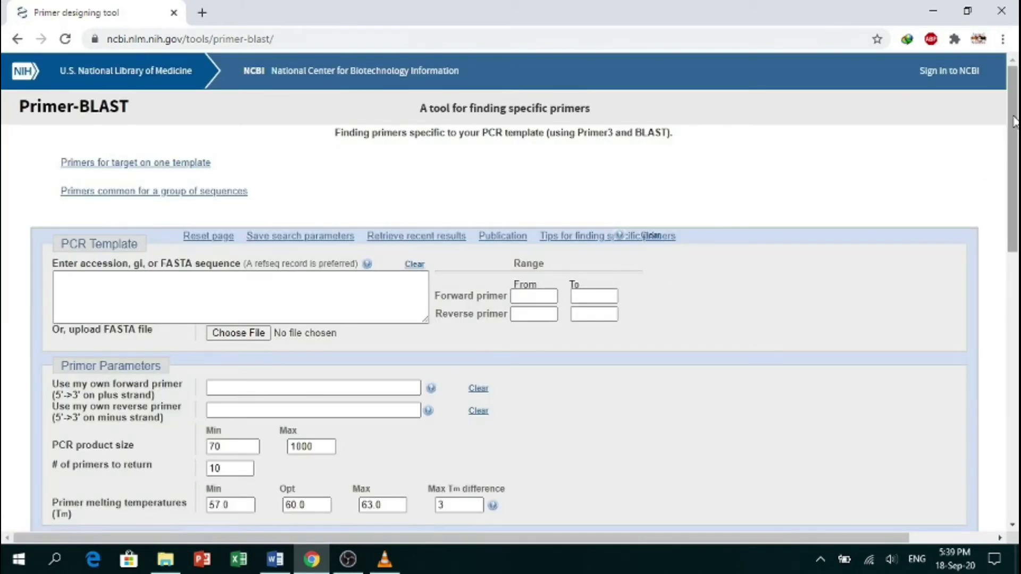
# Paste the PRLR-F sequence CTTCTCGCCTTGTGTCTGTG from Word as the forward primer
pyautogui.scroll(-3, 1014, 121)
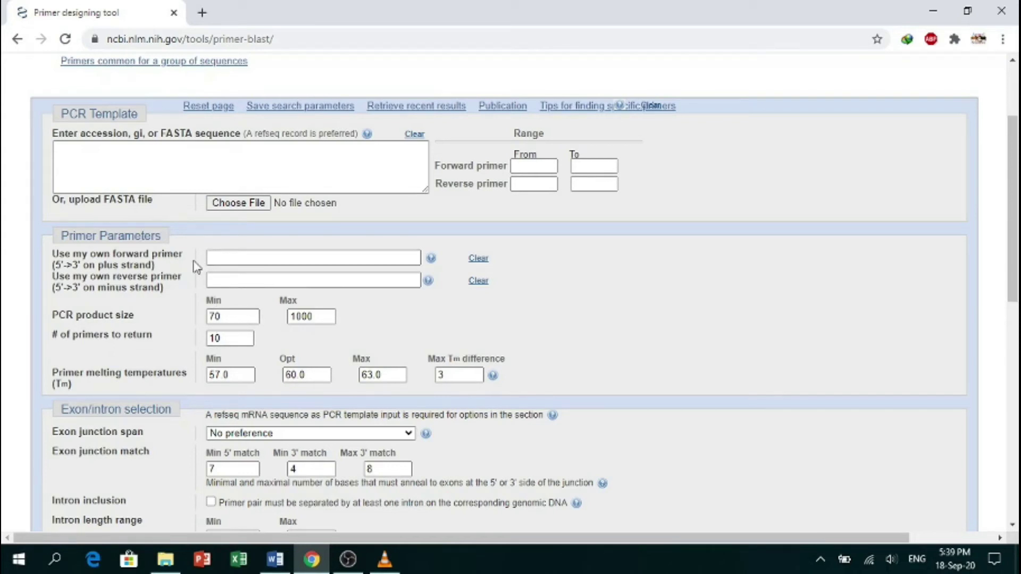
pyautogui.click(277, 560)
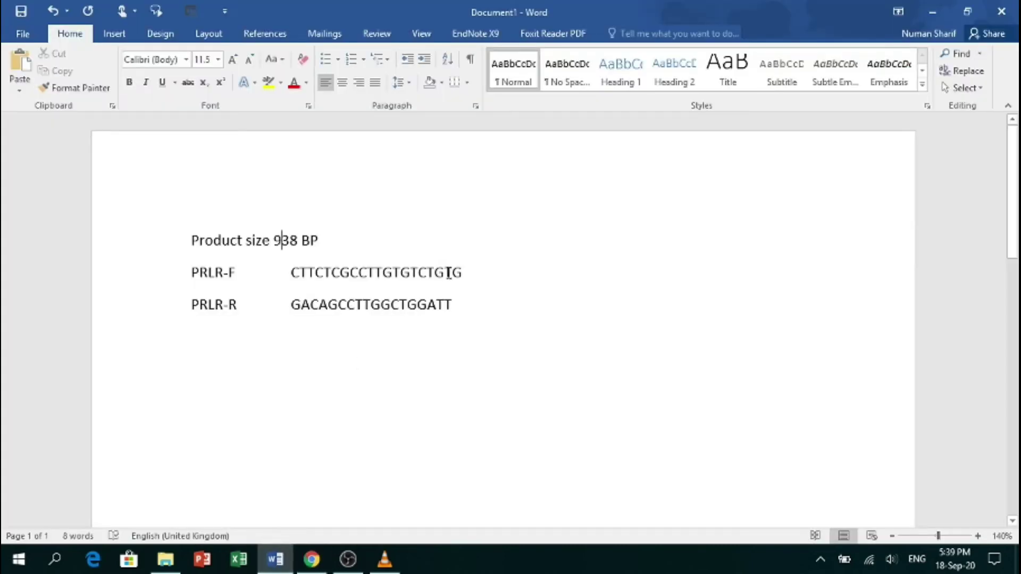
pyautogui.moveTo(462, 273); pyautogui.dragTo(290, 277)
pyautogui.hotkey('ctrl', 'c')
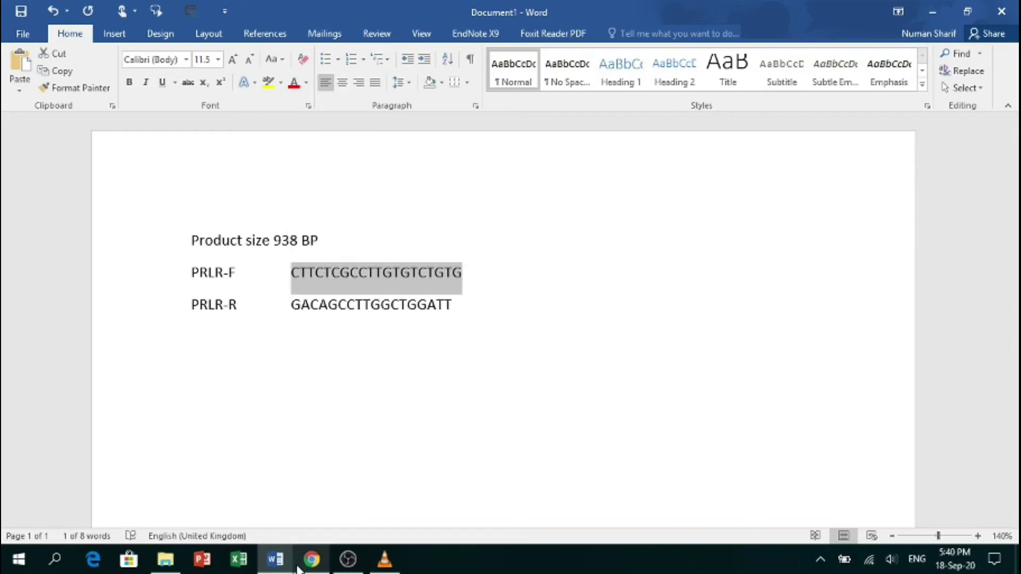
pyautogui.moveTo(299, 567)
pyautogui.click(315, 482)
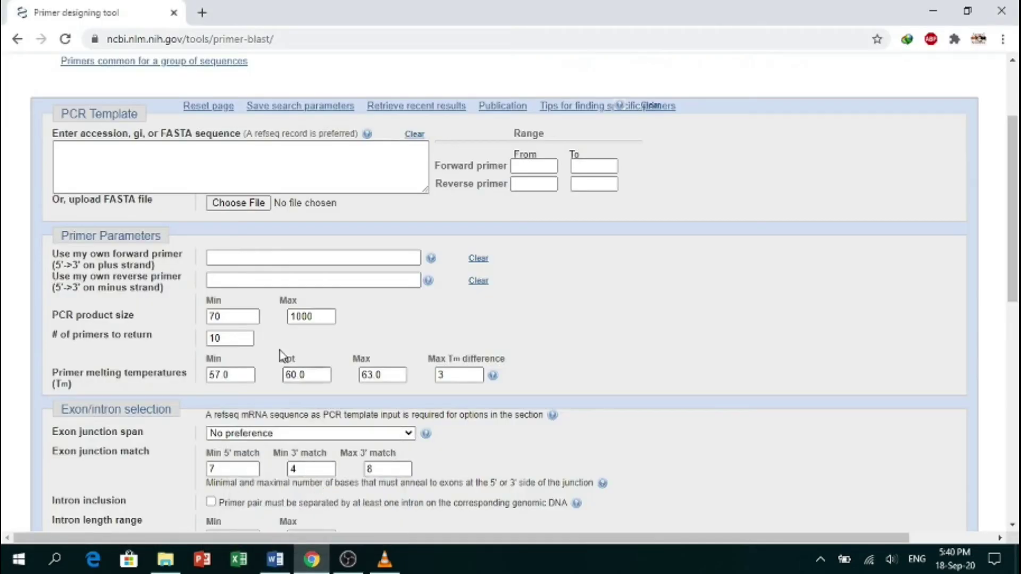
pyautogui.click(227, 258)
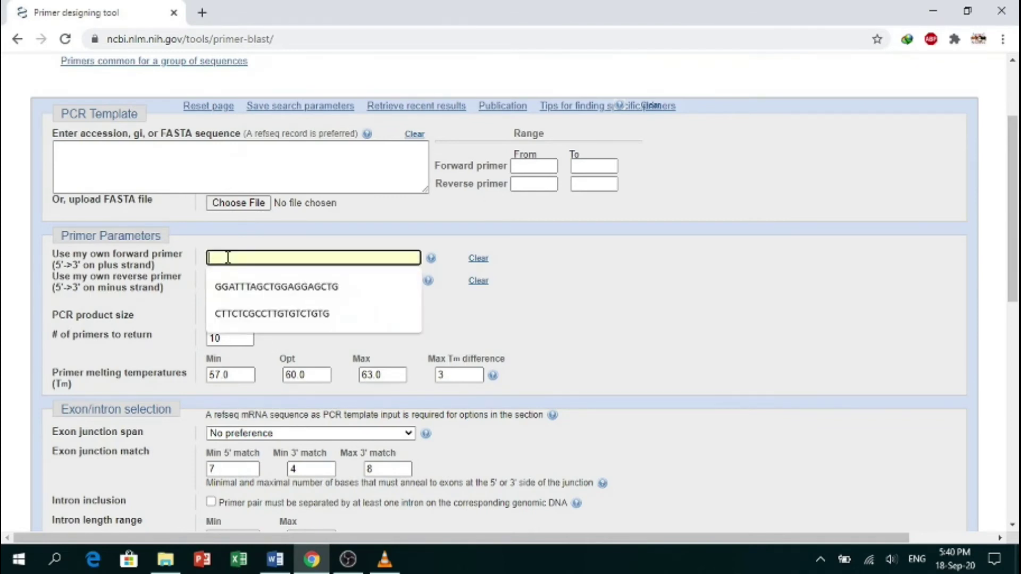
pyautogui.hotkey('ctrl', 'v')
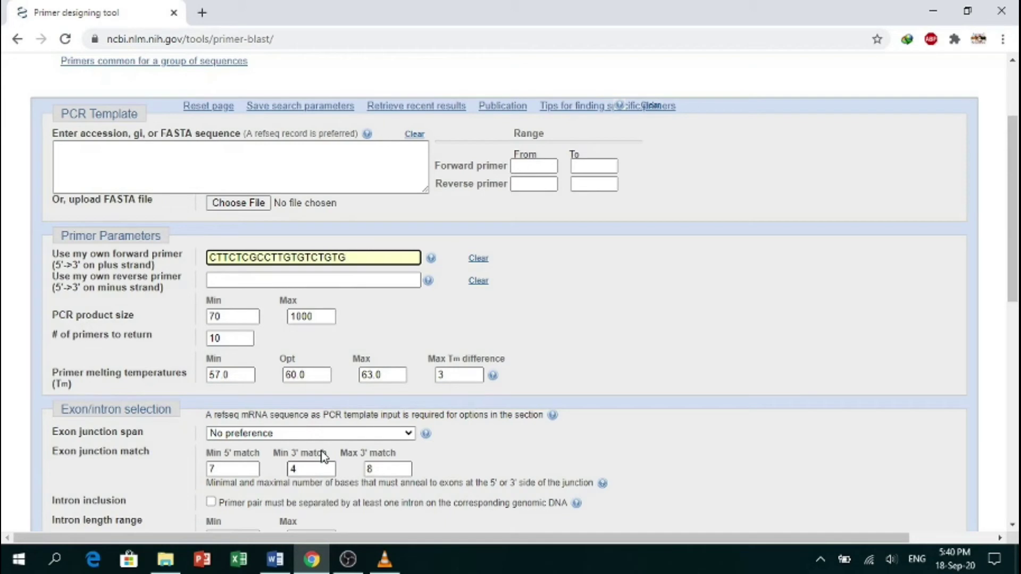
# Paste the PRLR-R sequence GACAGCCTTGGCTGGATT from Word as the reverse primer
pyautogui.click(275, 559)
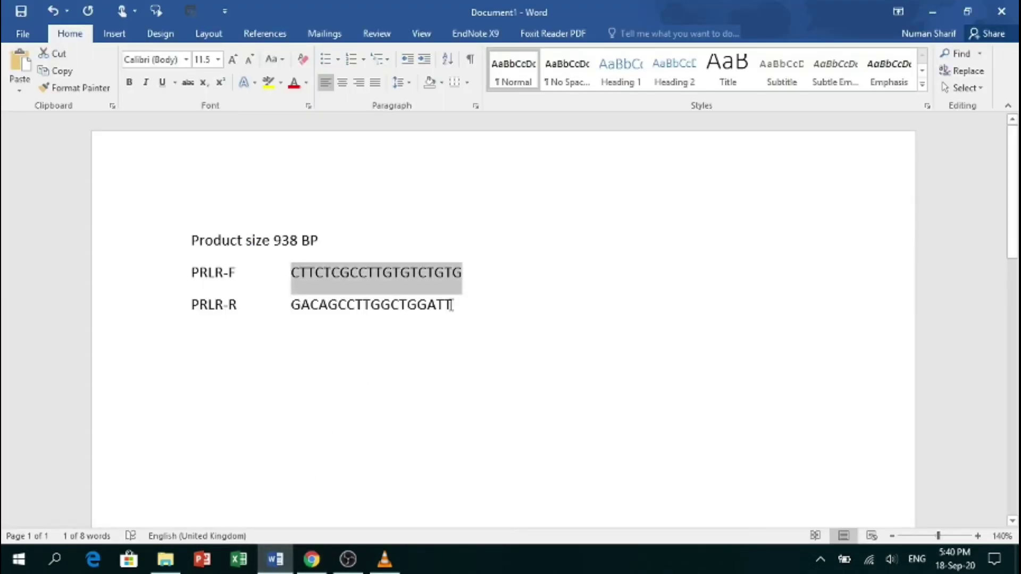
pyautogui.moveTo(451, 307); pyautogui.dragTo(290, 308)
pyautogui.hotkey('ctrl', 'c')
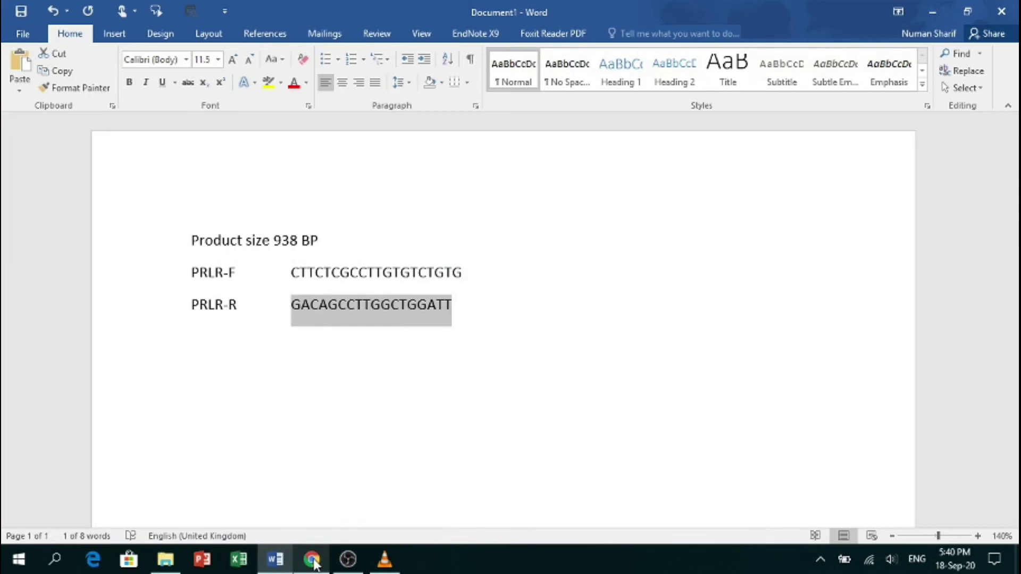
pyautogui.moveTo(315, 564)
pyautogui.click(310, 492)
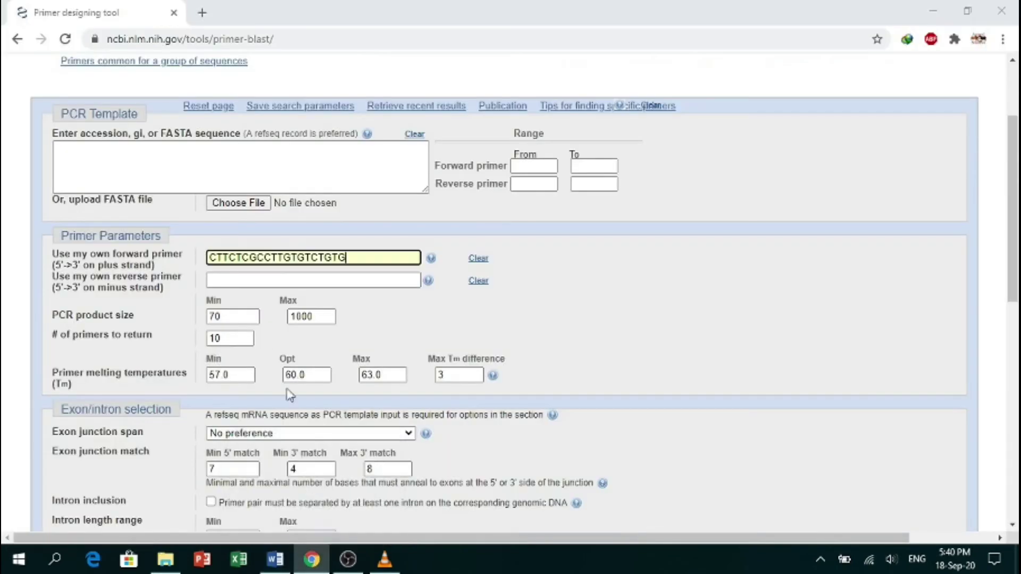
pyautogui.click(240, 283)
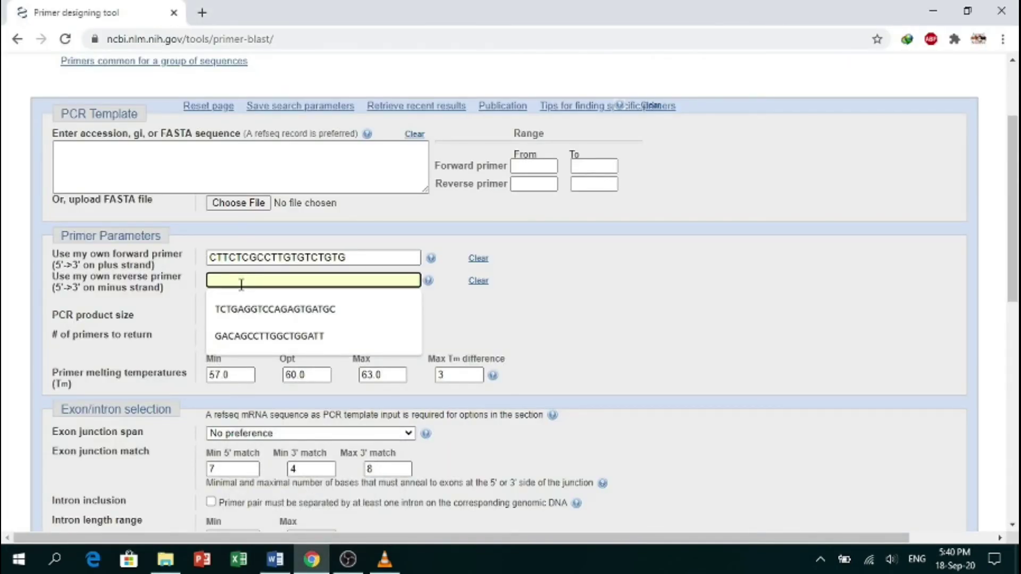
pyautogui.hotkey('ctrl', 'v')
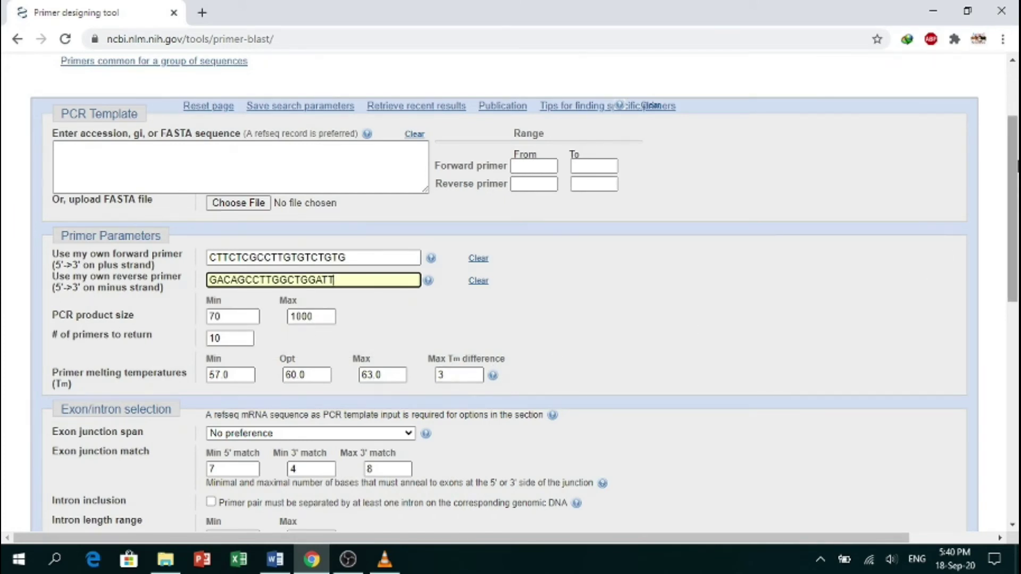
pyautogui.moveTo(1015, 165); pyautogui.dragTo(1013, 226)
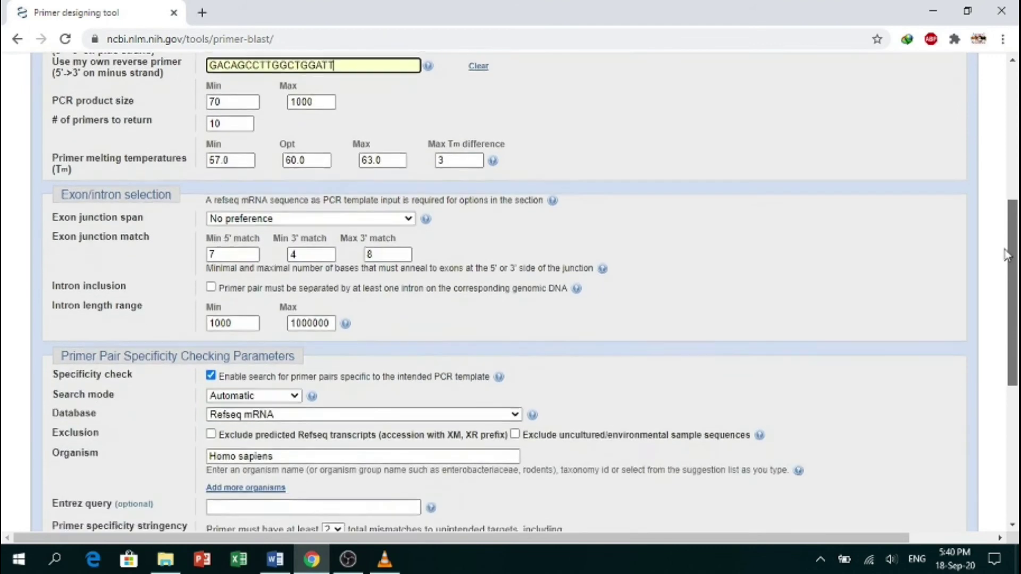
# Check specificity against the Refseq representative genomes database for Ovis aries (taxid:9940)
pyautogui.scroll(-1, 1007, 255)
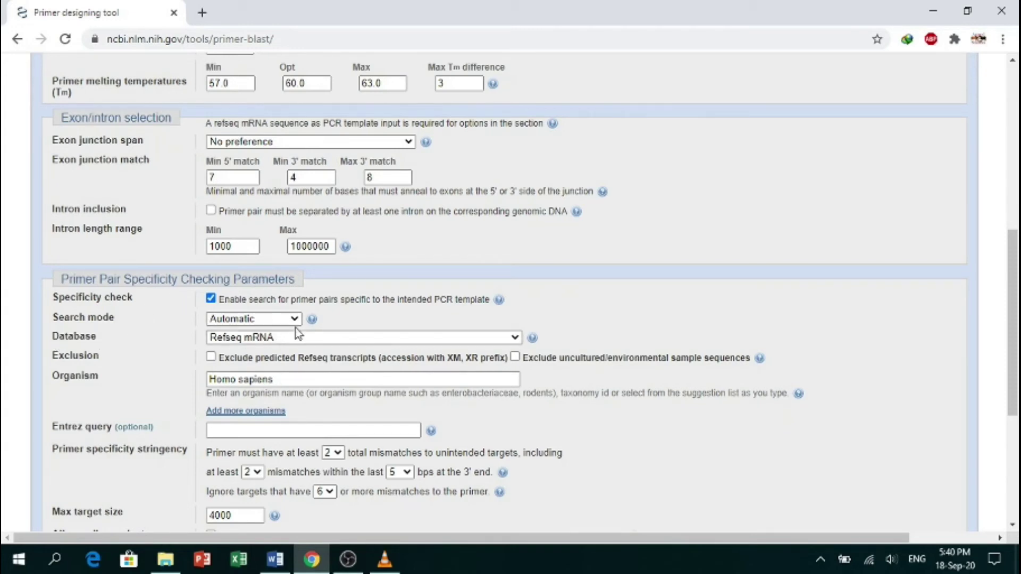
pyautogui.click(291, 340)
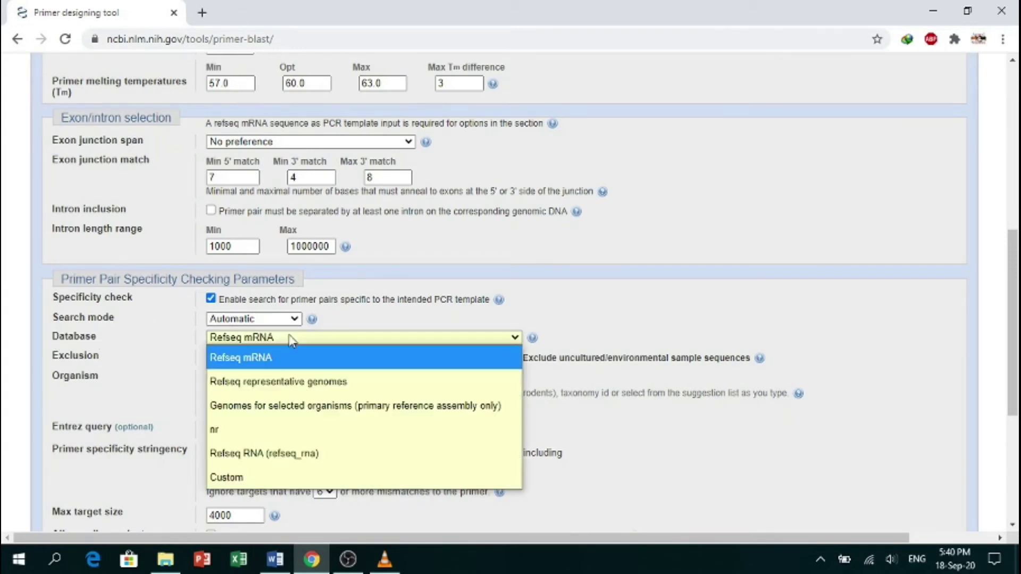
pyautogui.click(262, 383)
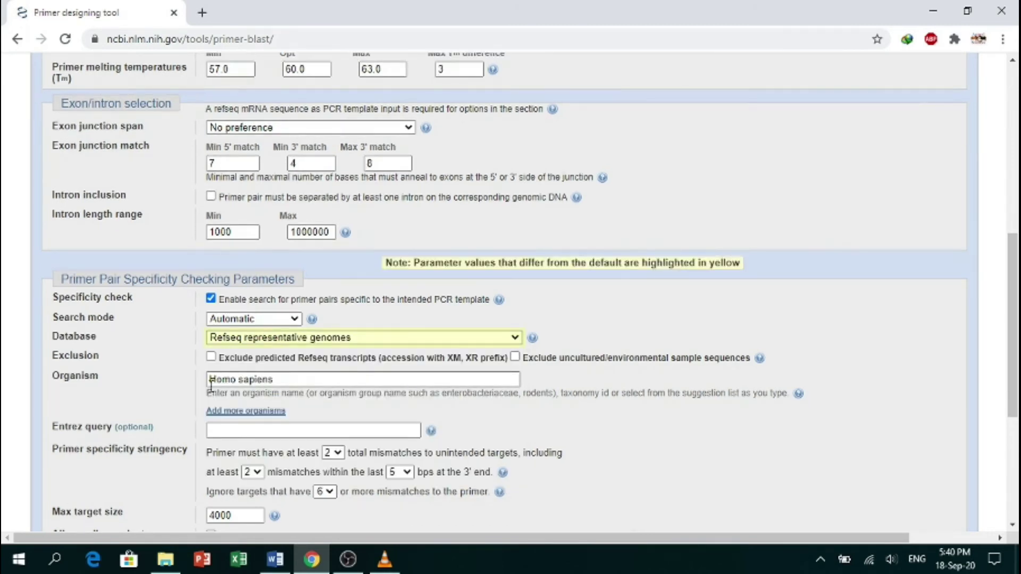
pyautogui.click(281, 379)
pyautogui.press('BackSpace')
pyautogui.press('BackSpace')
pyautogui.press('BackSpace')
pyautogui.press('BackSpace')
pyautogui.press('BackSpace')
pyautogui.press('BackSpace')
pyautogui.press('BackSpace')
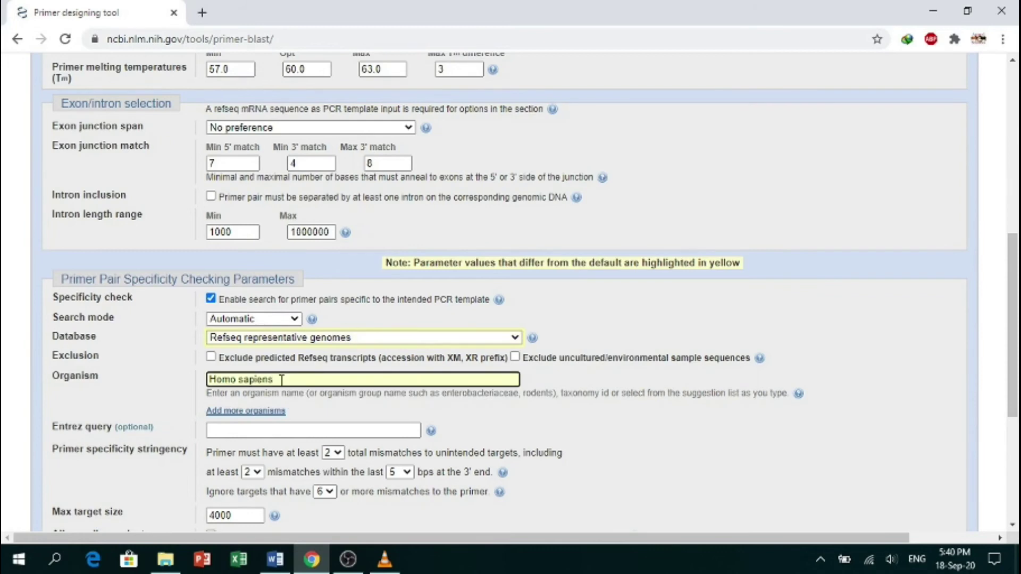
pyautogui.press('BackSpace')
pyautogui.press('BackSpace')
pyautogui.press('BackSpace')
pyautogui.press('BackSpace')
pyautogui.press('BackSpace')
pyautogui.write('c')
pyautogui.write('vi')
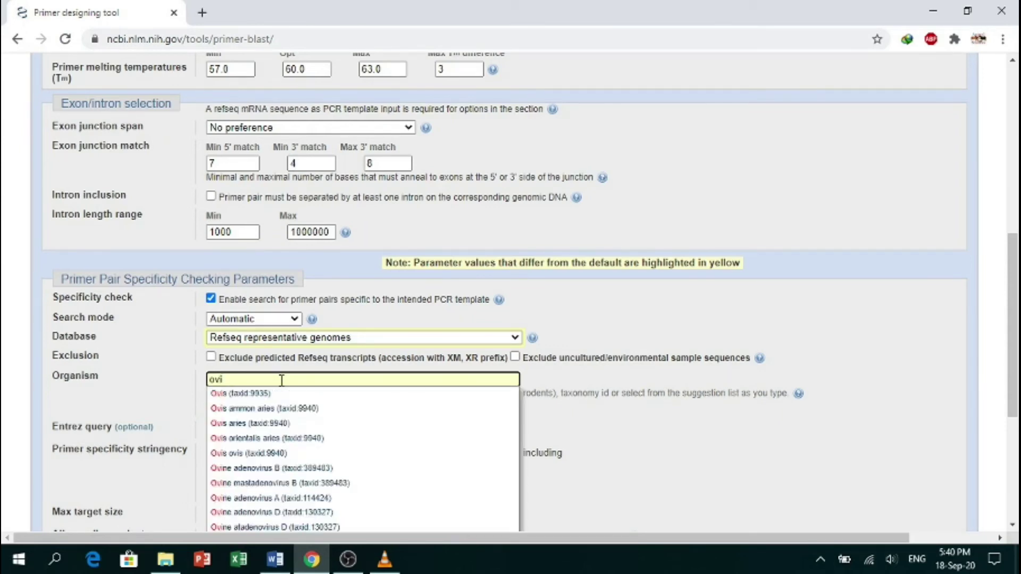
pyautogui.write('s')
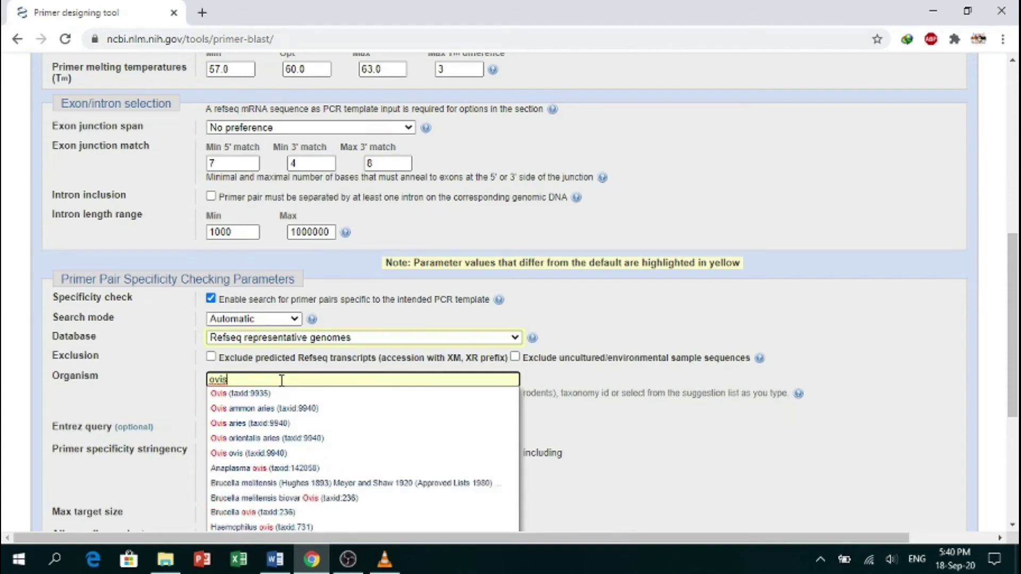
pyautogui.click(256, 427)
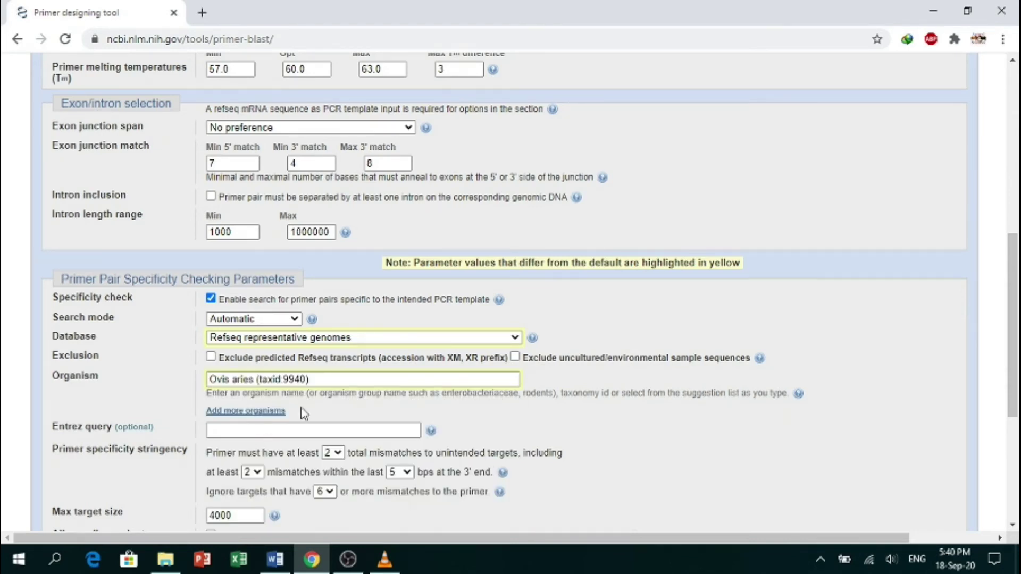
pyautogui.scroll(-3, 1014, 271)
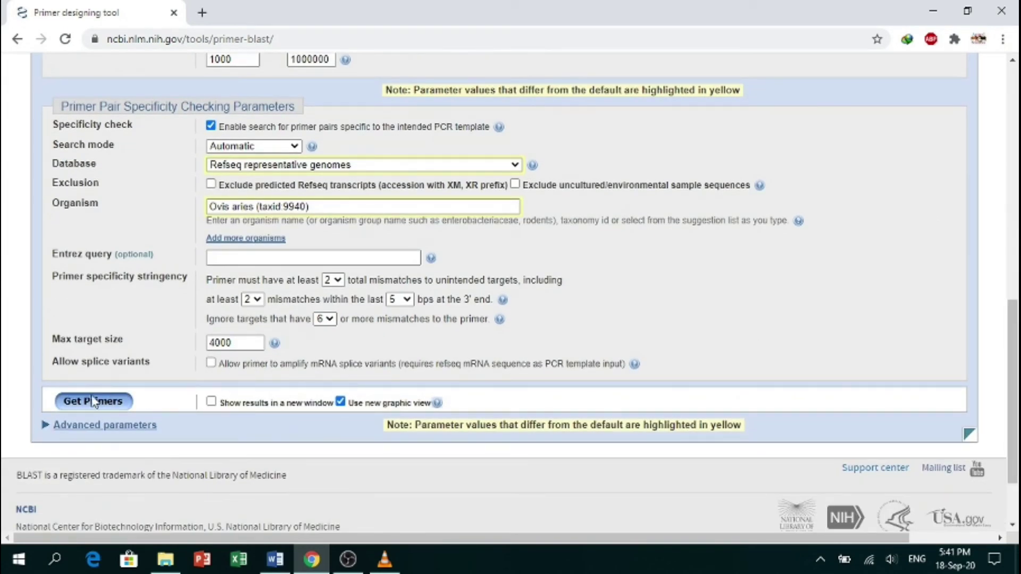
# Submit Get Primers and recheck the status until the primer pair 1 results load
pyautogui.click(88, 401)
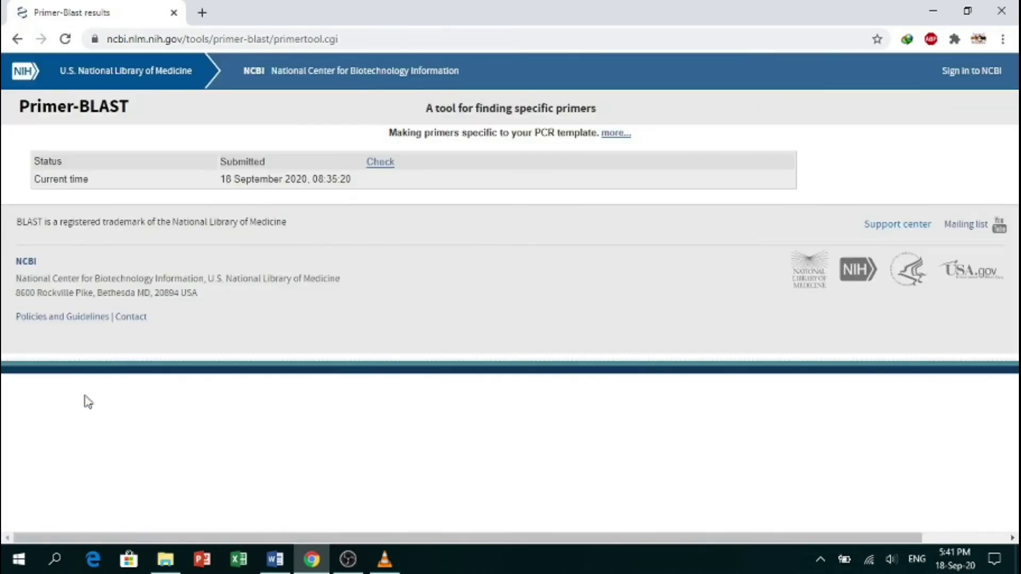
pyautogui.click(380, 162)
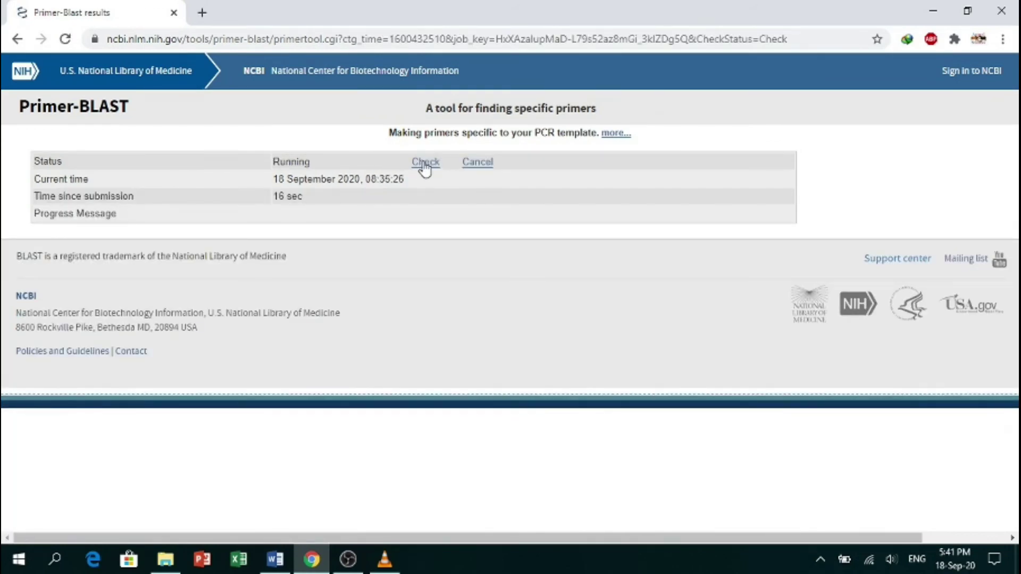
pyautogui.click(425, 165)
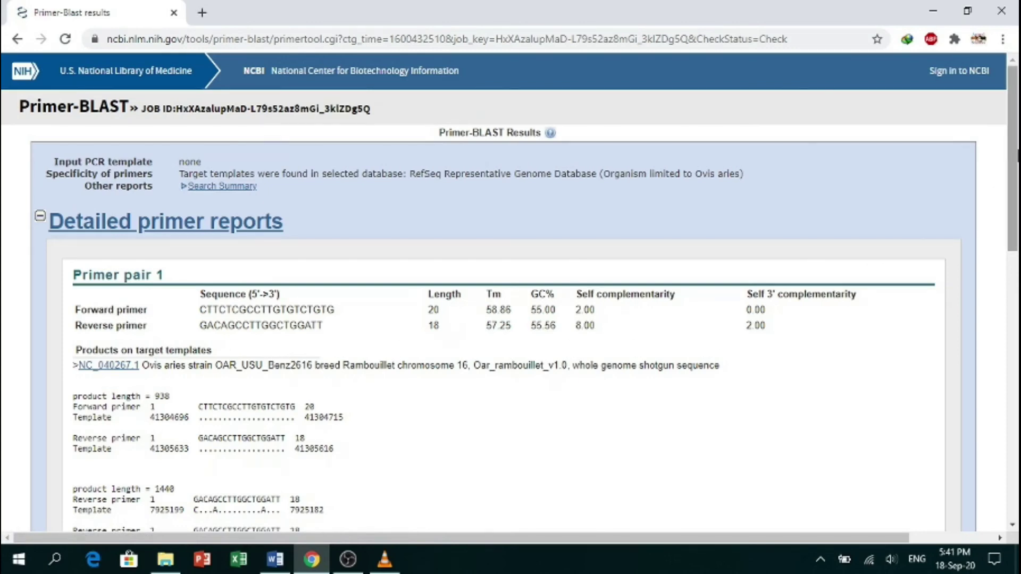
pyautogui.moveTo(1018, 154); pyautogui.dragTo(1017, 218)
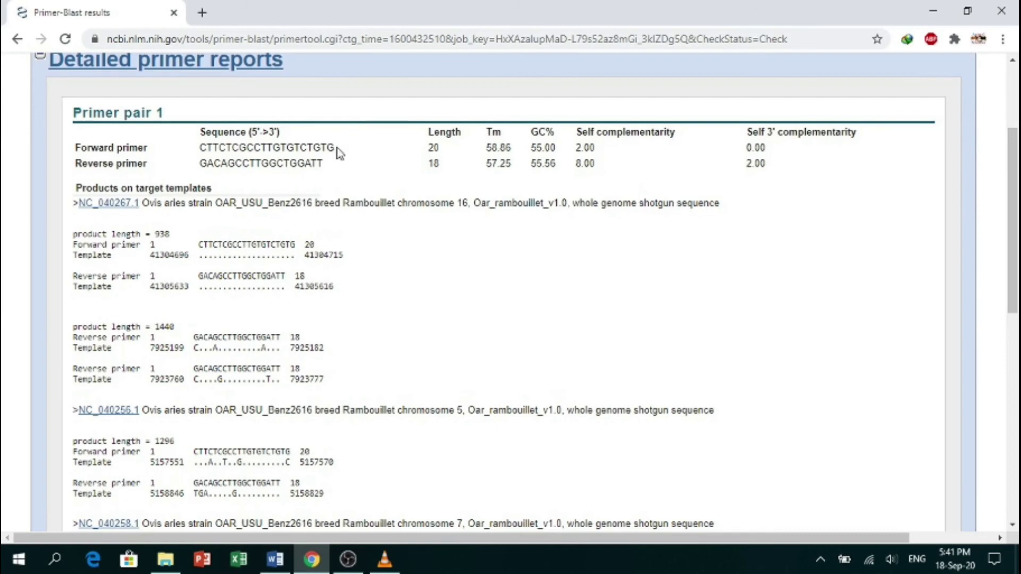
pyautogui.moveTo(340, 151); pyautogui.dragTo(218, 150)
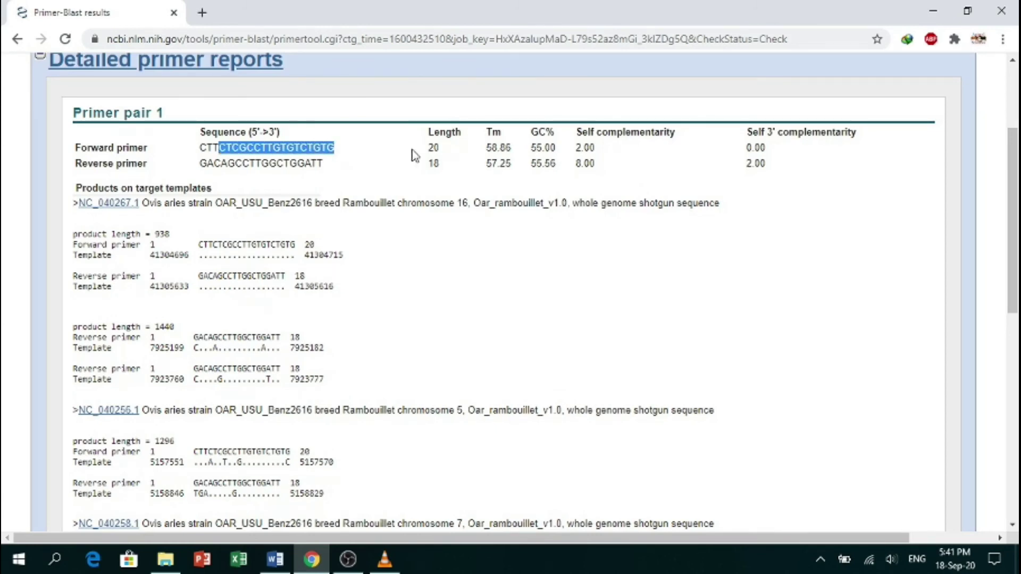
pyautogui.click(434, 147)
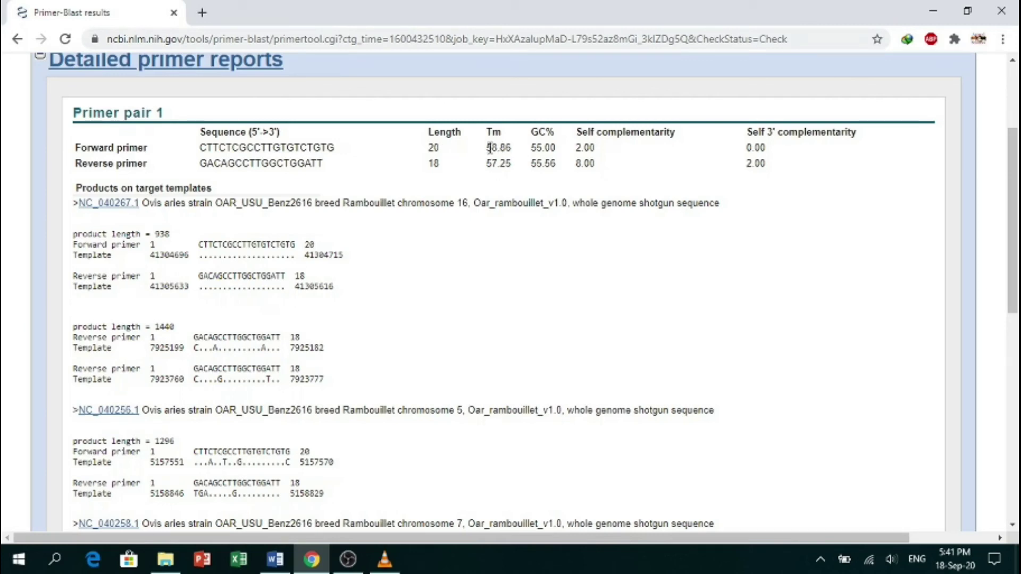
pyautogui.moveTo(485, 152); pyautogui.dragTo(200, 168)
pyautogui.click(190, 164)
# Compare primers in Word, then highlight the 938 bp product's chromosome 16 alignment lines
pyautogui.click(285, 568)
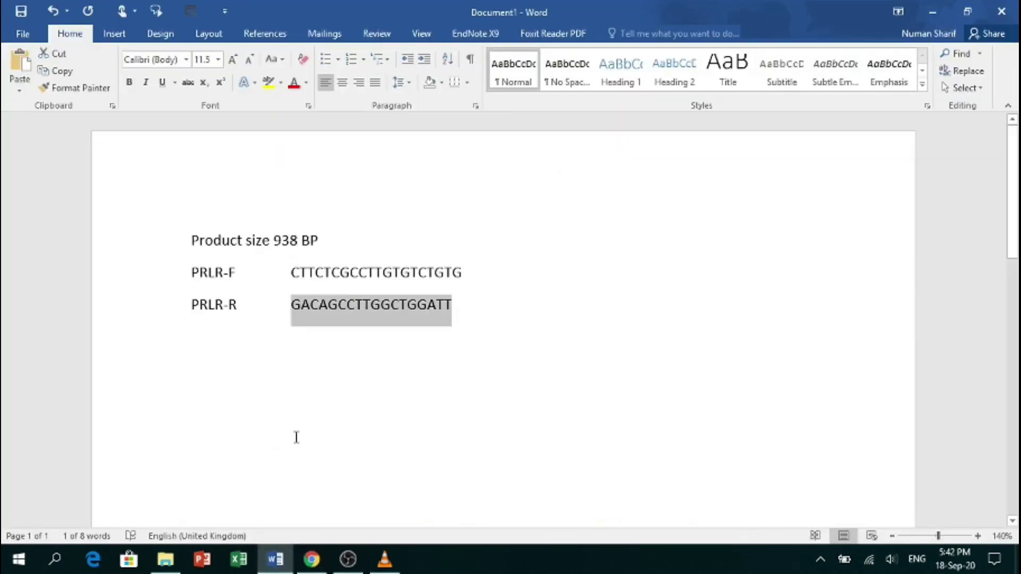
pyautogui.click(311, 559)
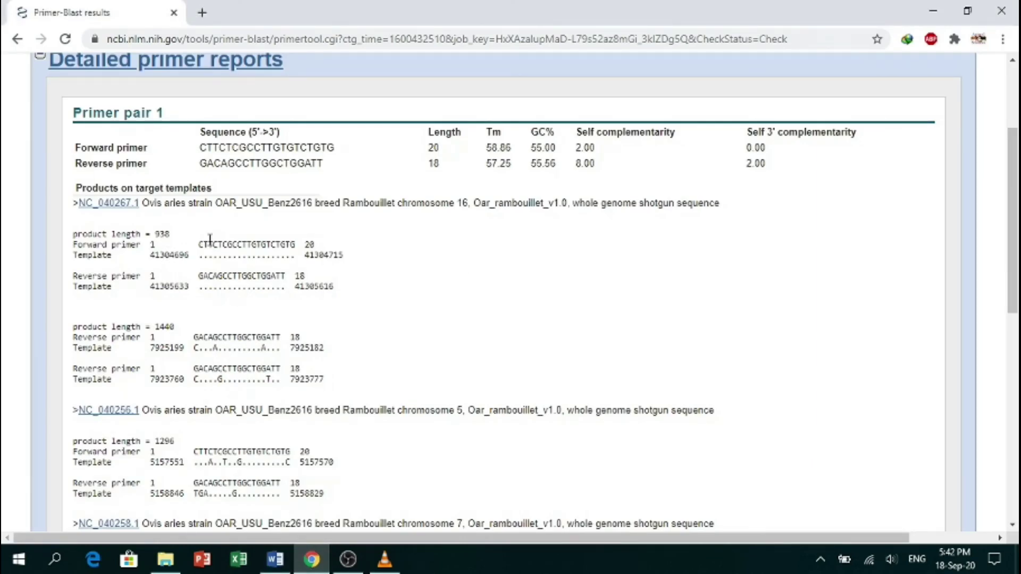
pyautogui.moveTo(210, 239); pyautogui.dragTo(336, 294)
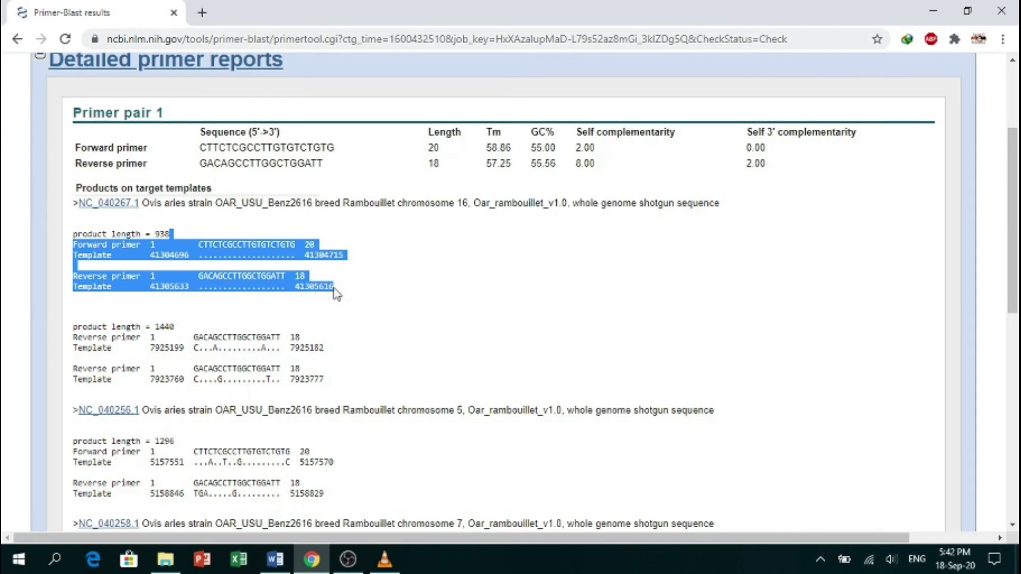
pyautogui.click(336, 293)
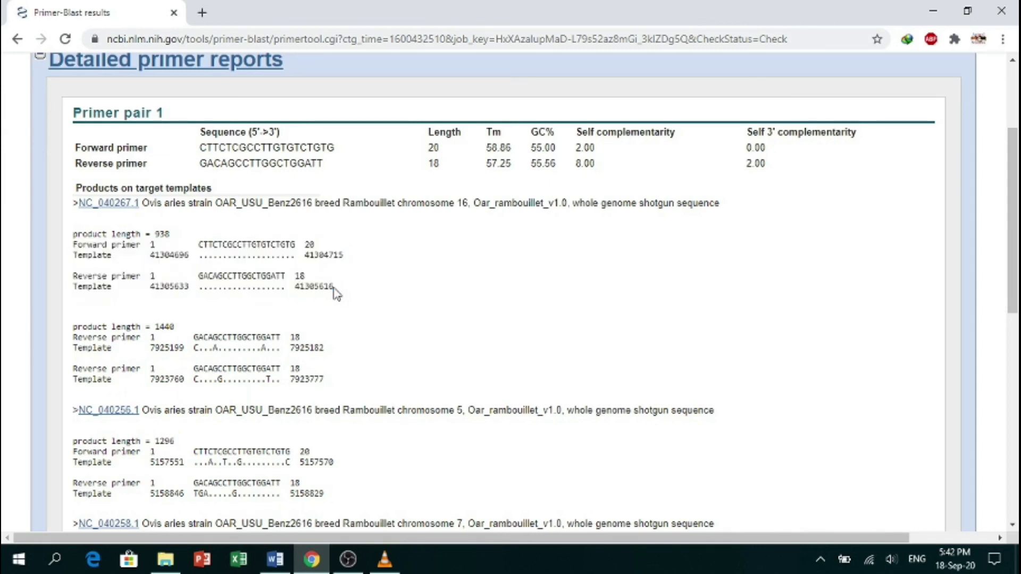